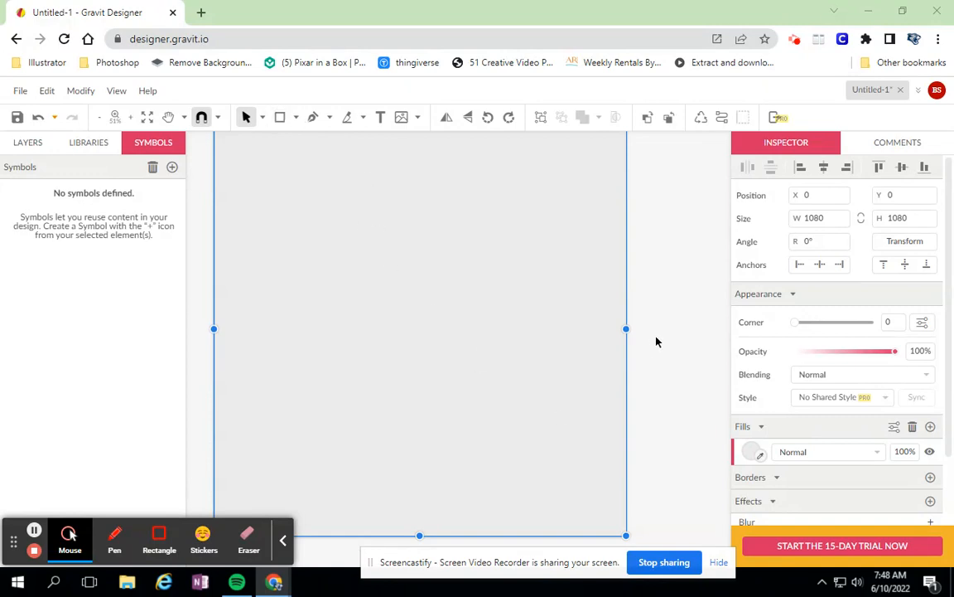
Try dark red #980000 as the square's solid fill and change it to blue #0000FF
click(751, 453)
click(764, 369)
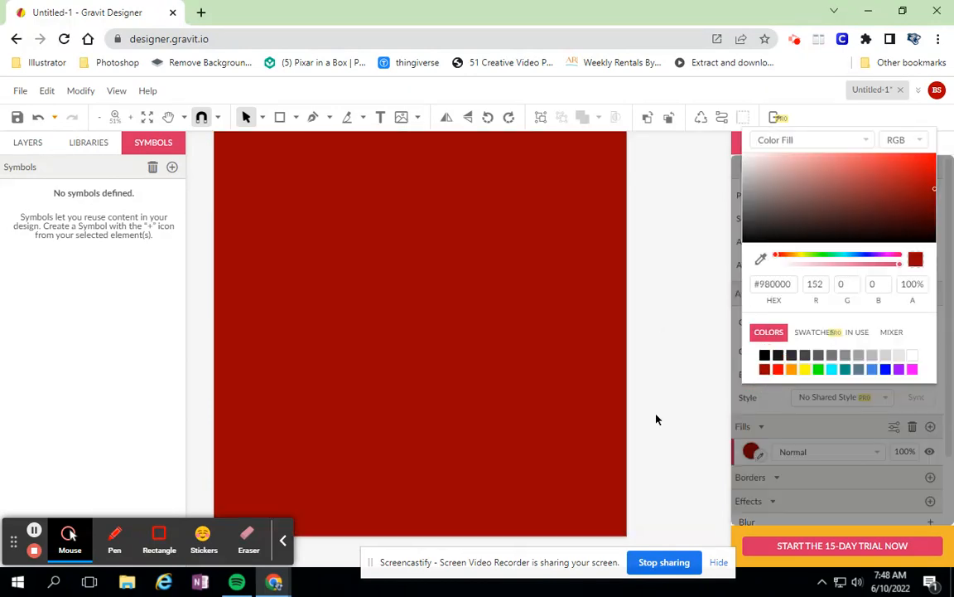
click(885, 369)
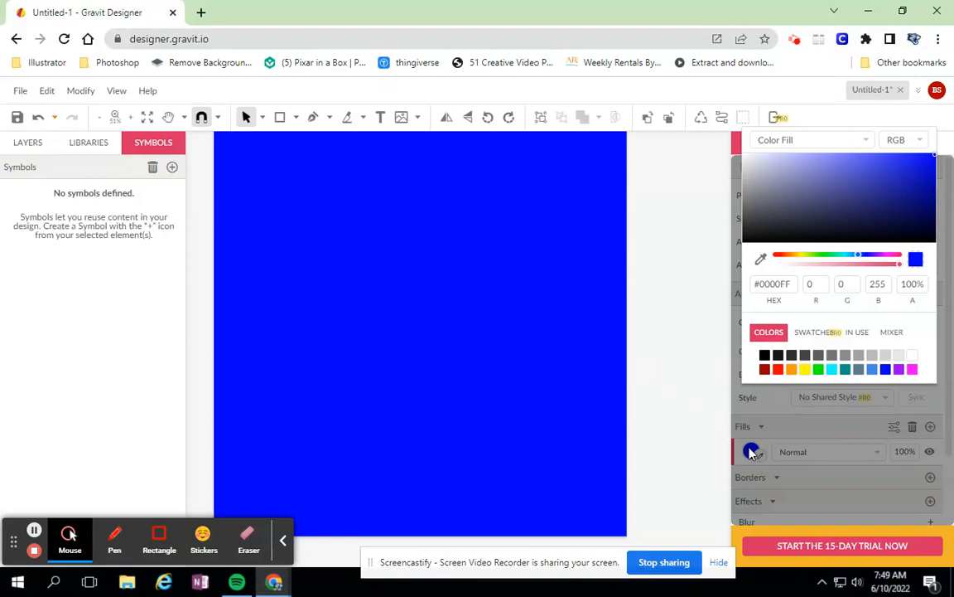
Change the square's fill to a linear gradient running from purple #9900FF to magenta #FF00FF
click(772, 141)
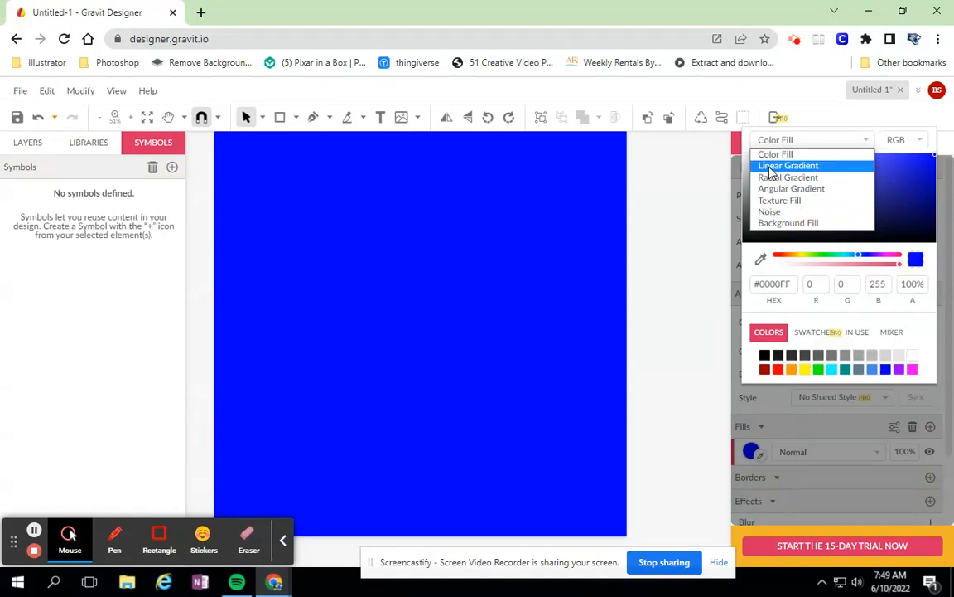
click(771, 170)
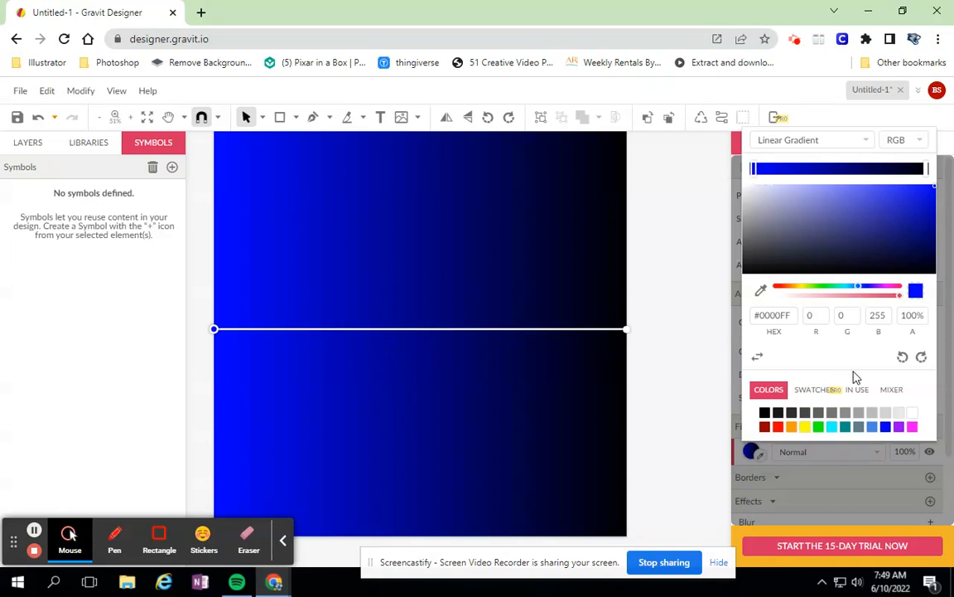
click(899, 427)
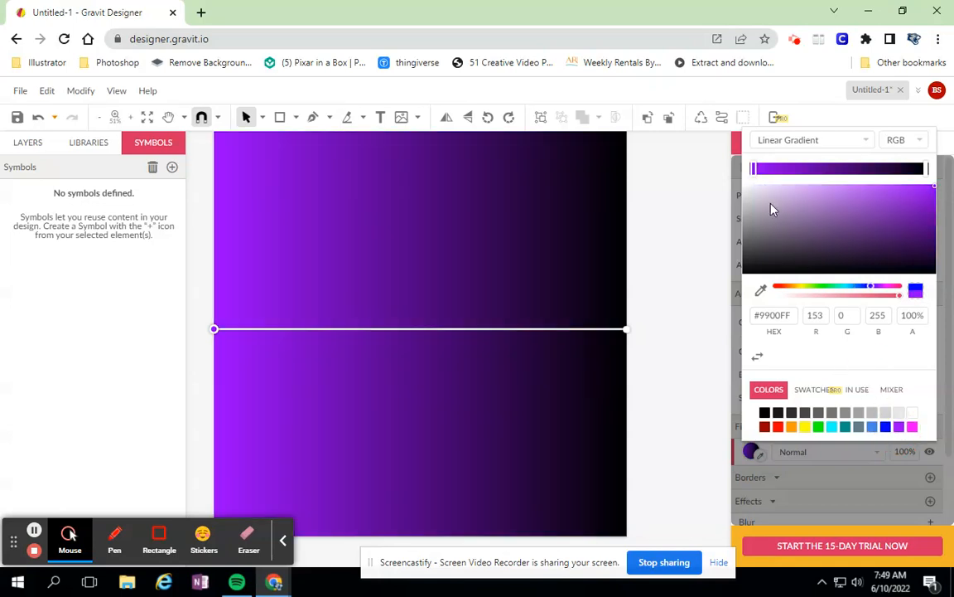
click(926, 169)
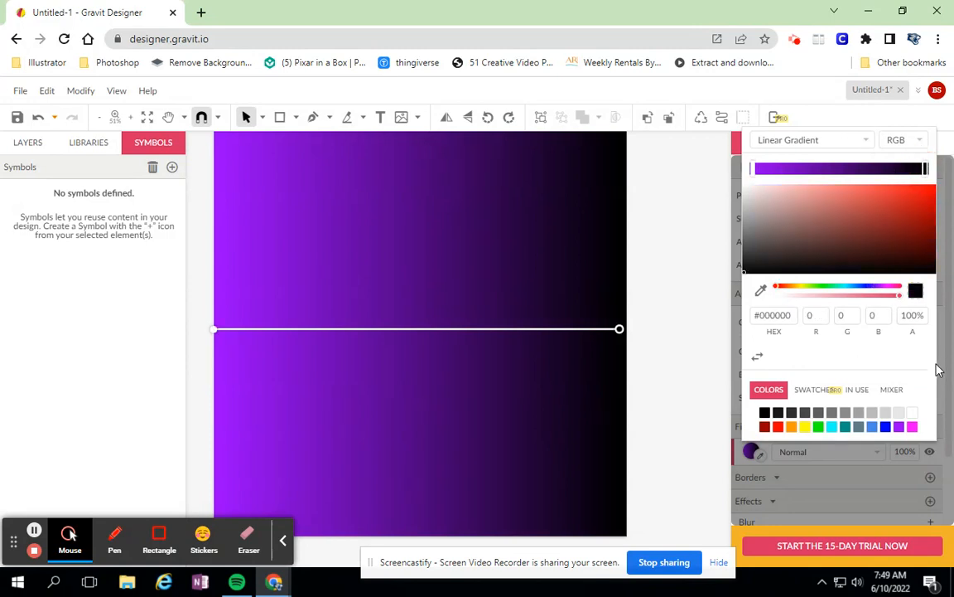
click(913, 427)
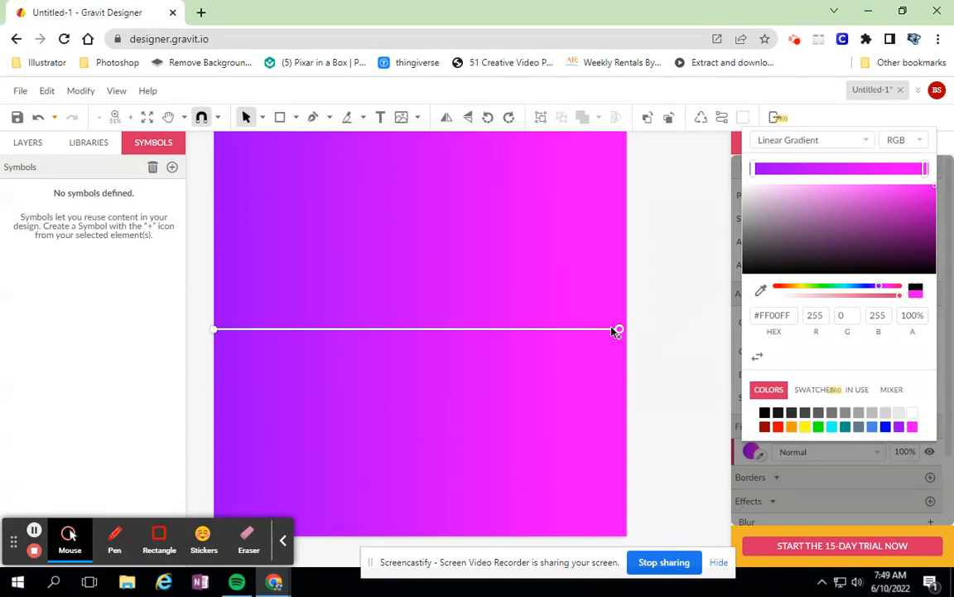
Add a blue #4A86E8 stop to the linear gradient and slide it along the gradient line to near the purple end
click(810, 170)
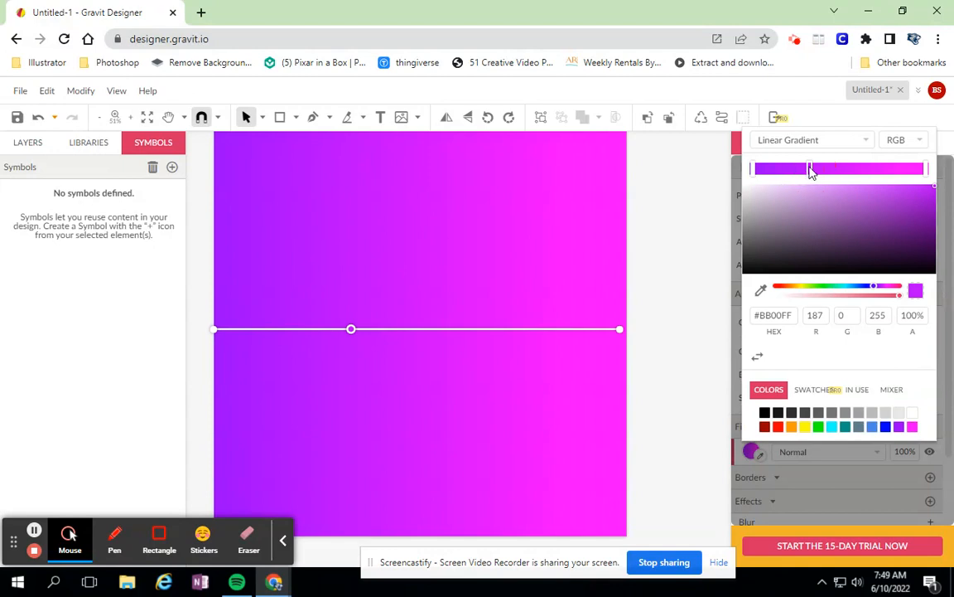
click(872, 426)
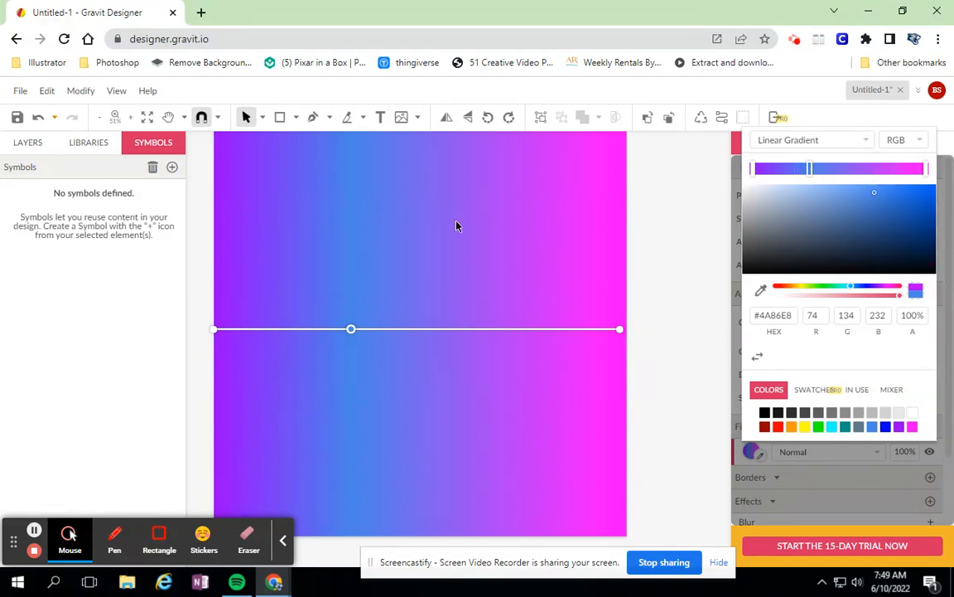
drag(351, 331, 562, 340)
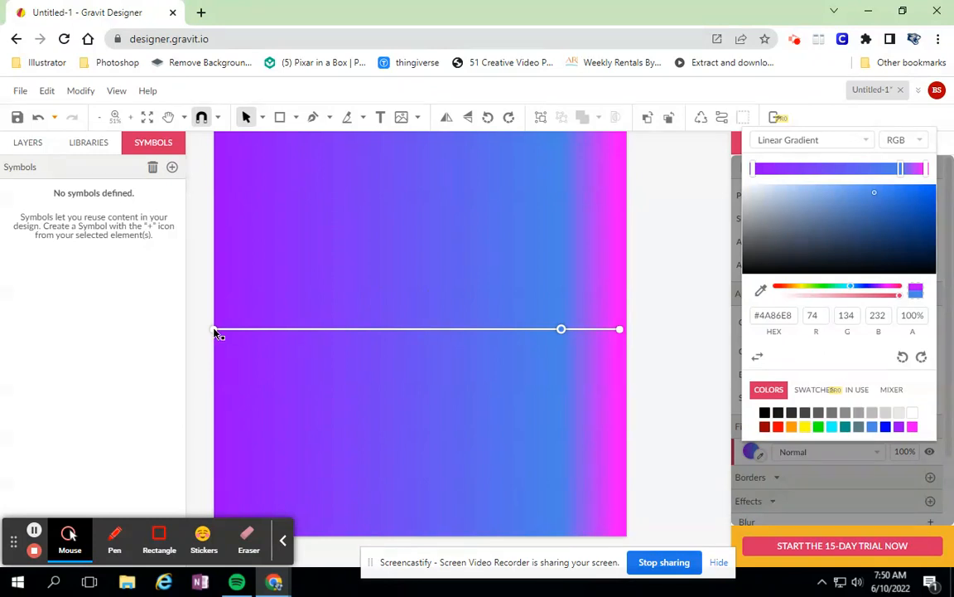
drag(562, 330, 251, 346)
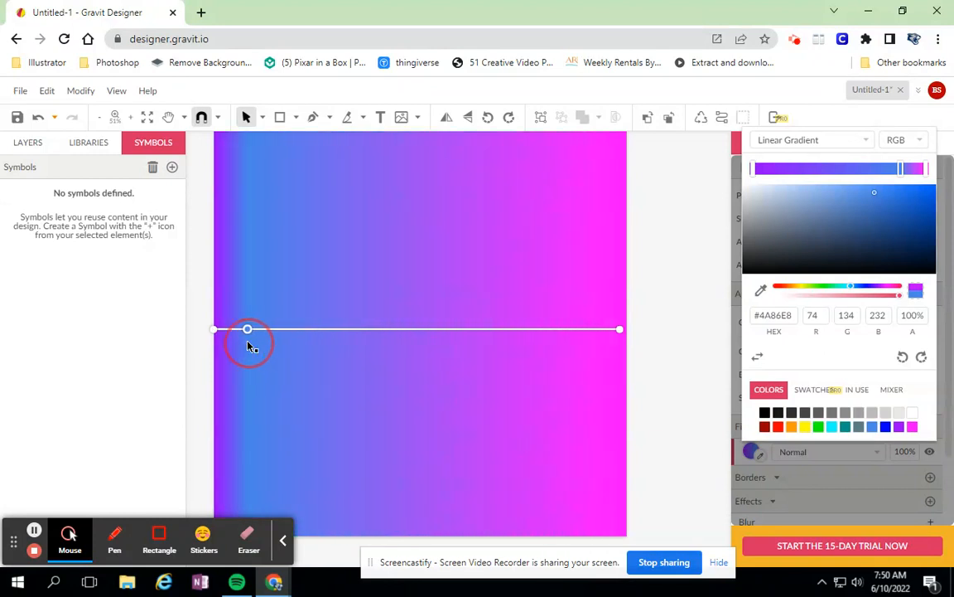
Reorient the linear gradient to run almost vertically, with magenta above the square's top edge and purple below its bottom edge
drag(620, 334, 482, 135)
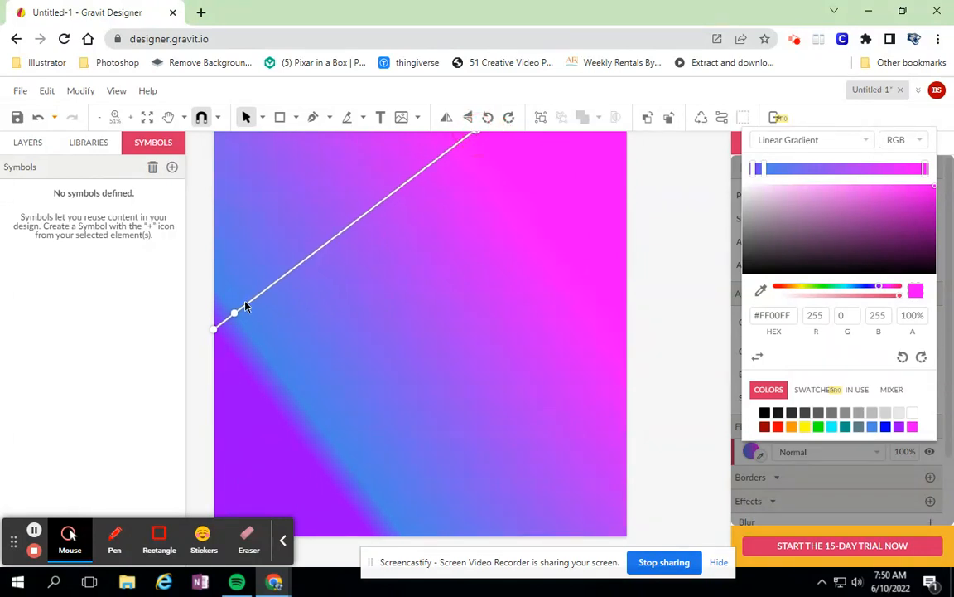
drag(217, 331, 472, 591)
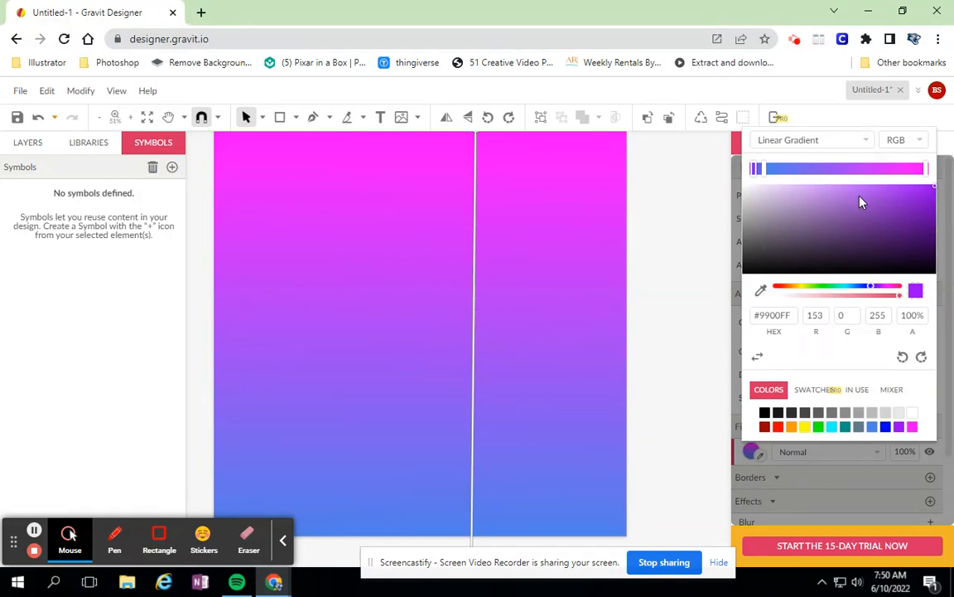
Switch the square's fill to a radial gradient and move the blue stop to about halfway out from the centre
click(760, 141)
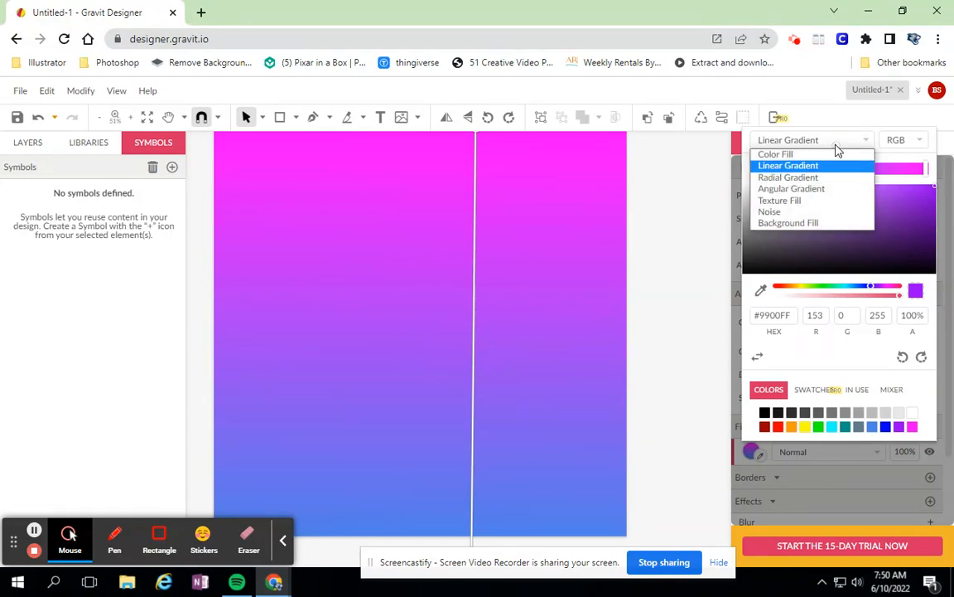
click(793, 178)
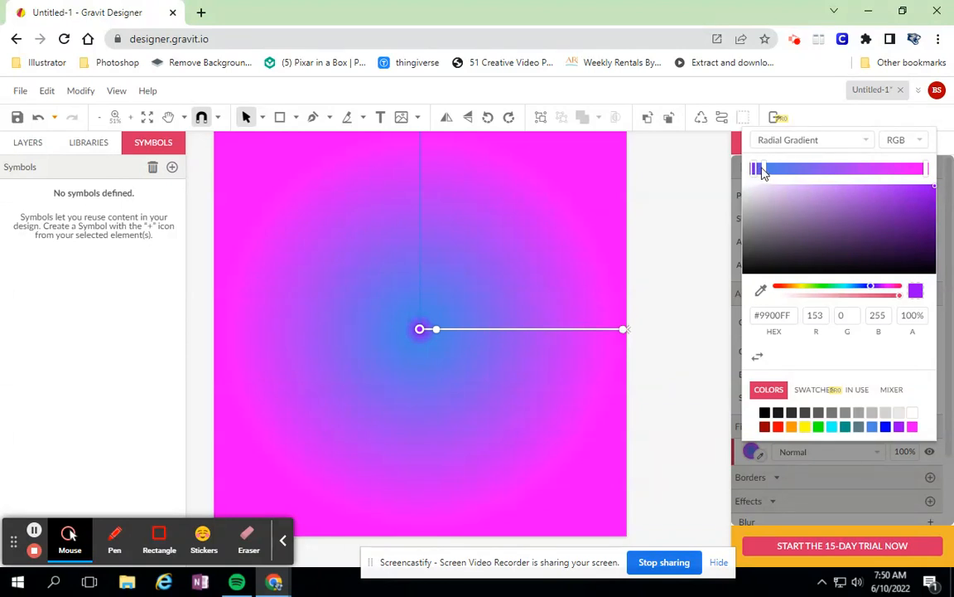
drag(437, 334, 528, 339)
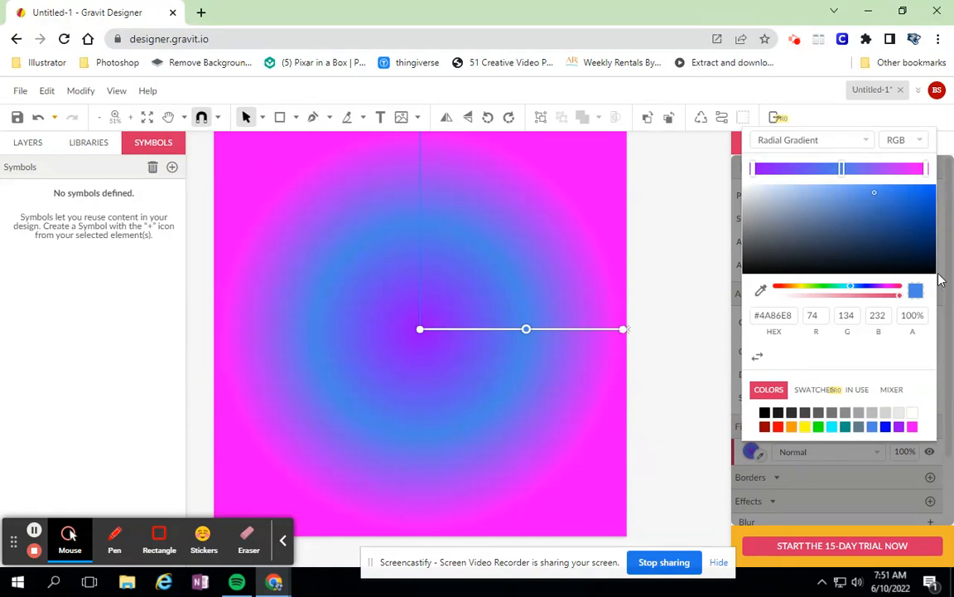
Switch the square's fill to an angular gradient and move the magenta and blue stops around the circle
click(833, 141)
click(793, 190)
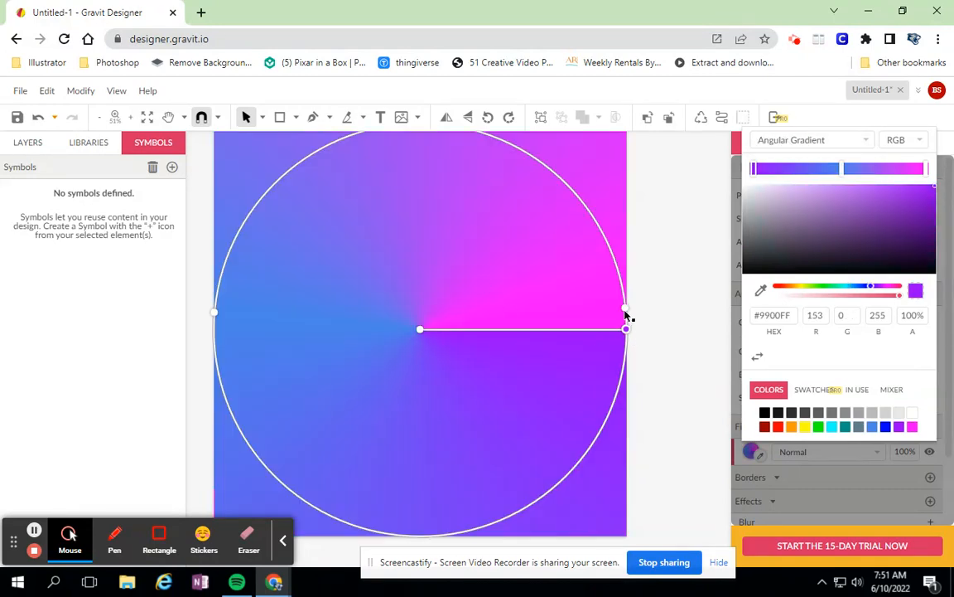
drag(625, 308, 273, 290)
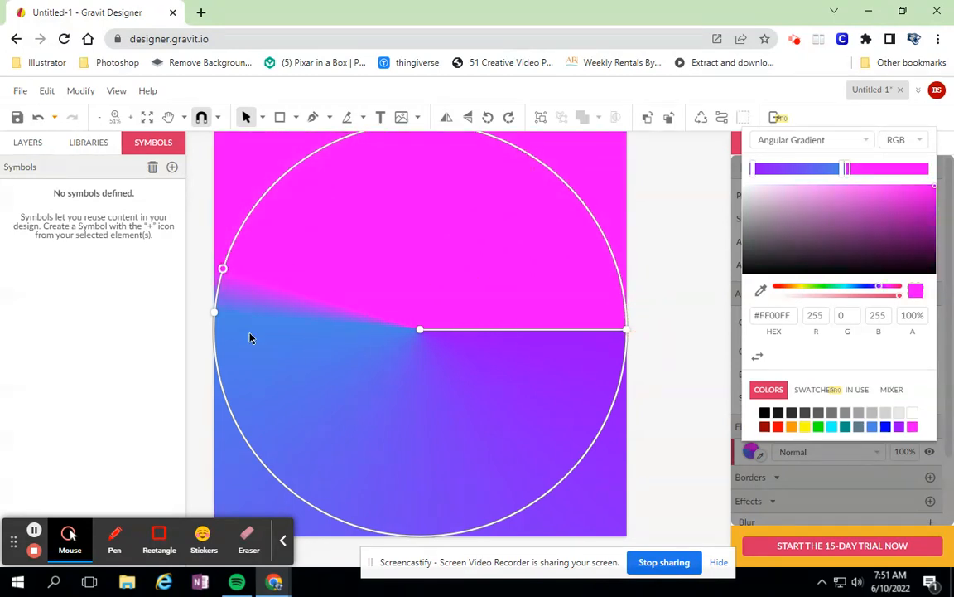
drag(217, 318, 380, 507)
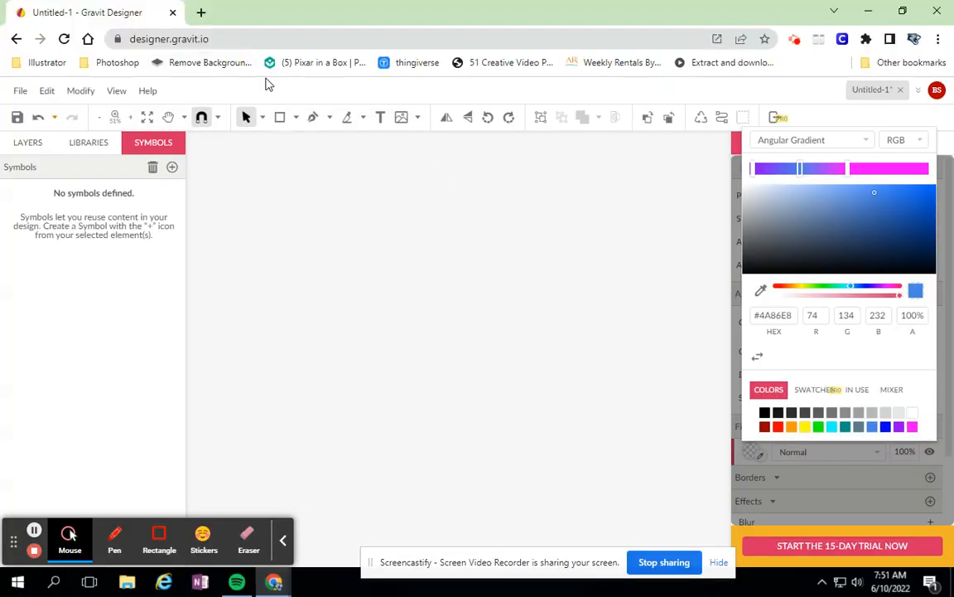
Create a new design using the Instagram Post (1080x1080 px) social media size
click(209, 39)
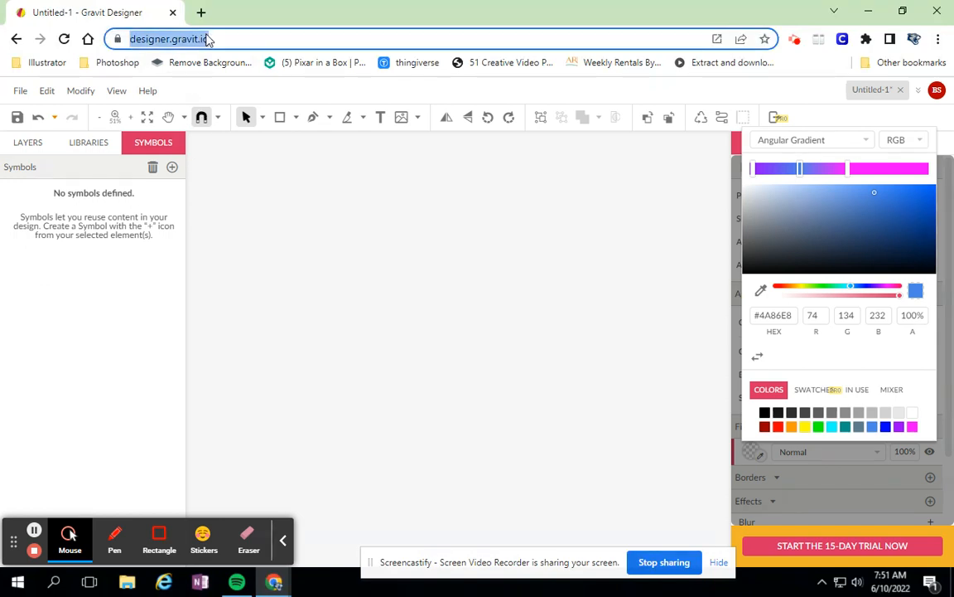
click(20, 90)
click(55, 116)
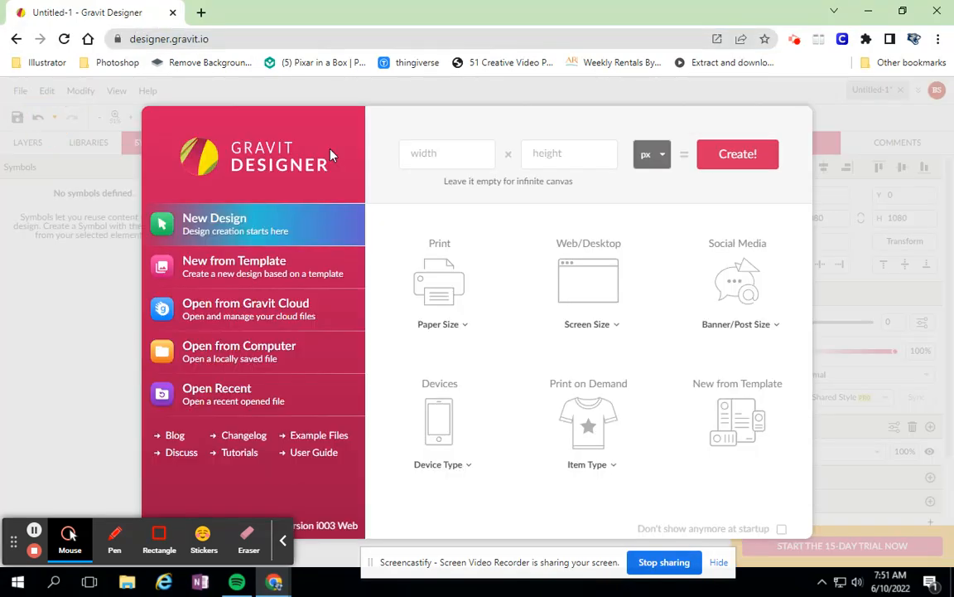
click(737, 313)
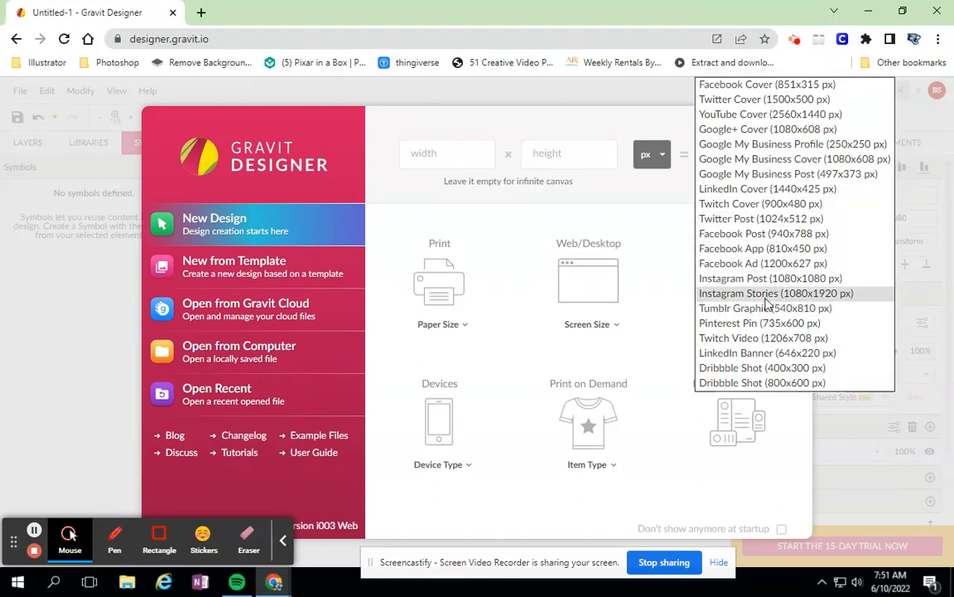
click(758, 278)
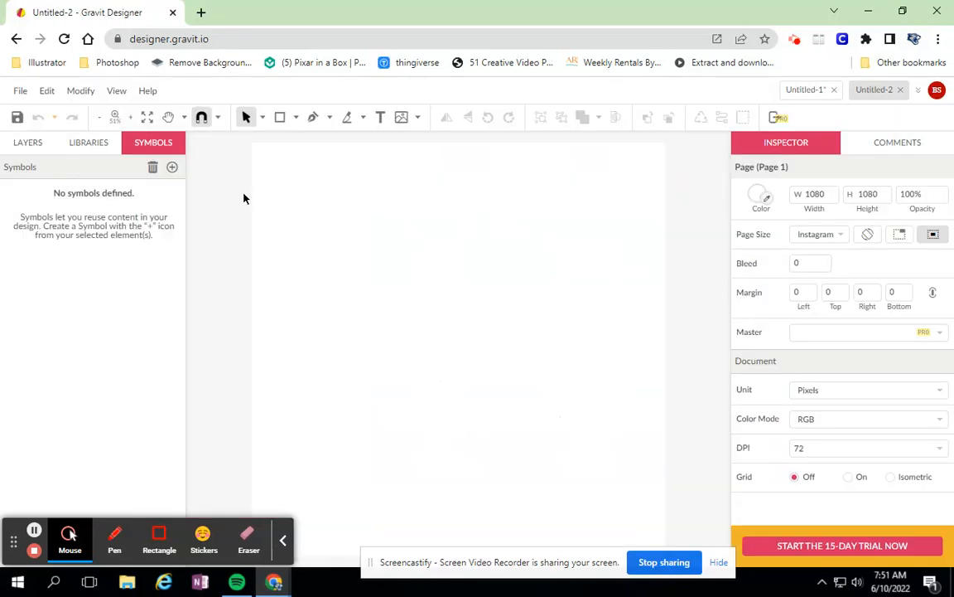
Add a text object reading "Black Creek" near the middle of the page
click(389, 118)
click(372, 334)
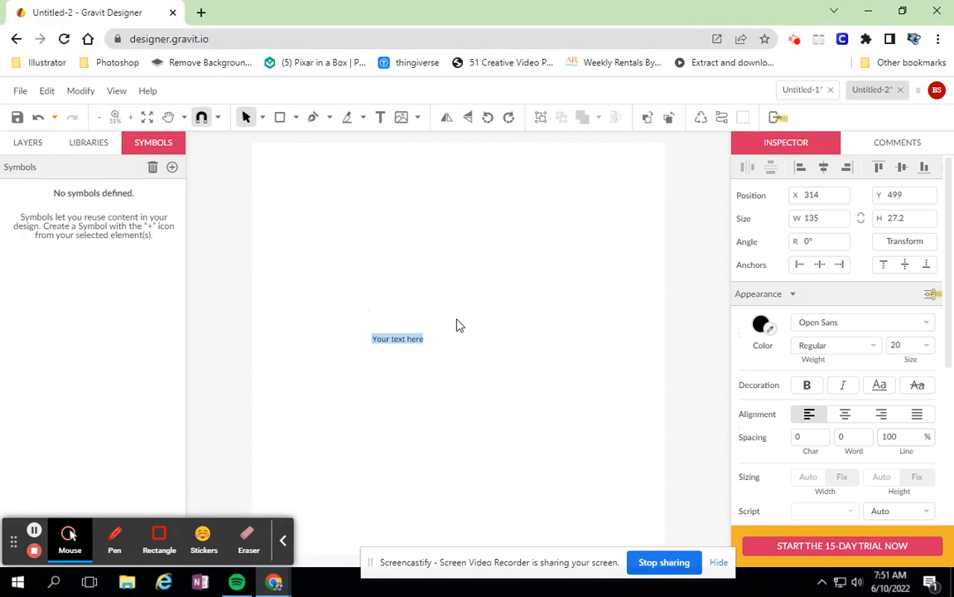
text(Black Creek)
Set the "Black Creek" text to the Palette Mosaic font at size 72
triple_click(392, 341)
click(840, 320)
scroll(809, 279, down, 5)
scroll(810, 281, down, 8)
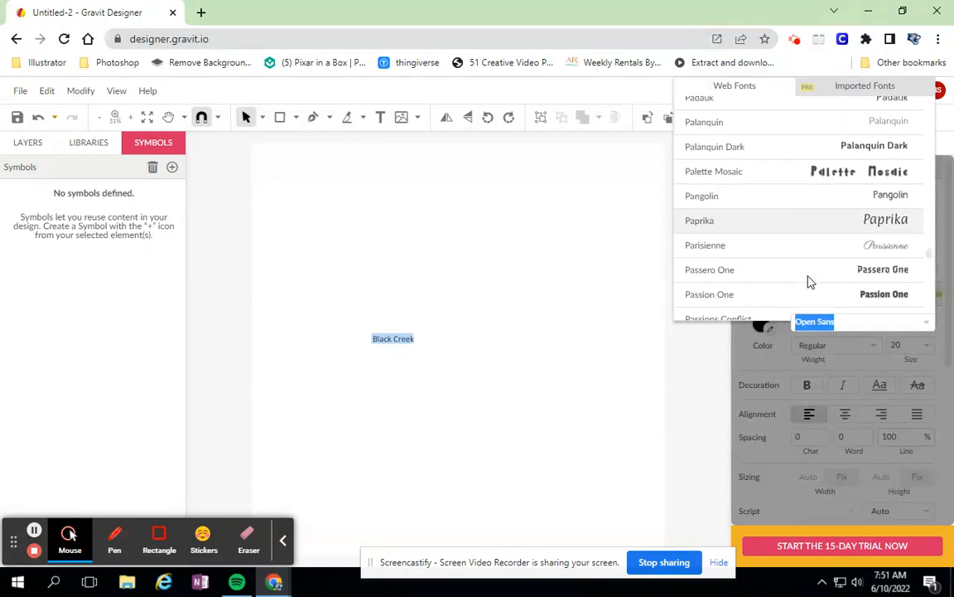
click(849, 155)
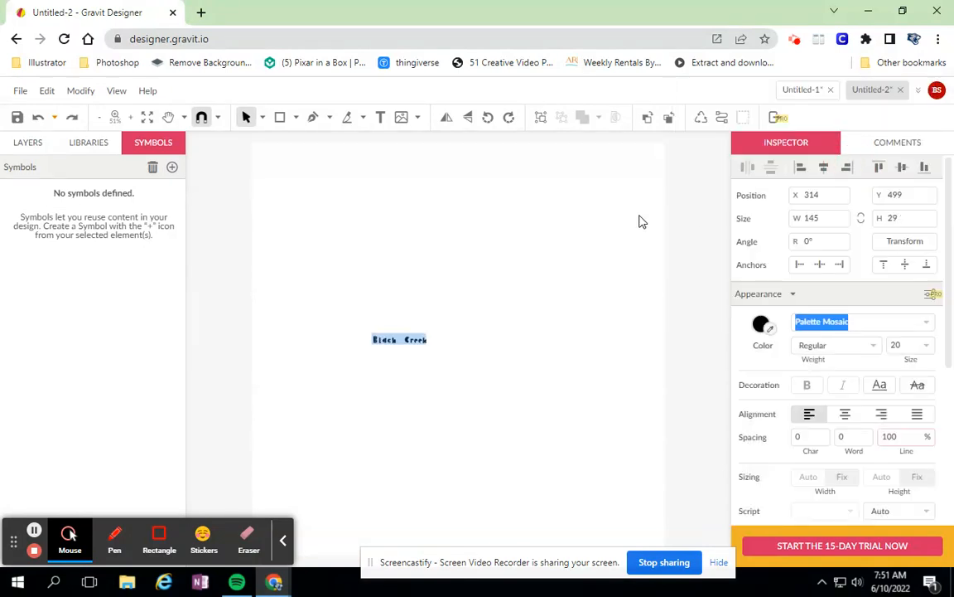
click(928, 344)
scroll(924, 431, down, 5)
click(914, 457)
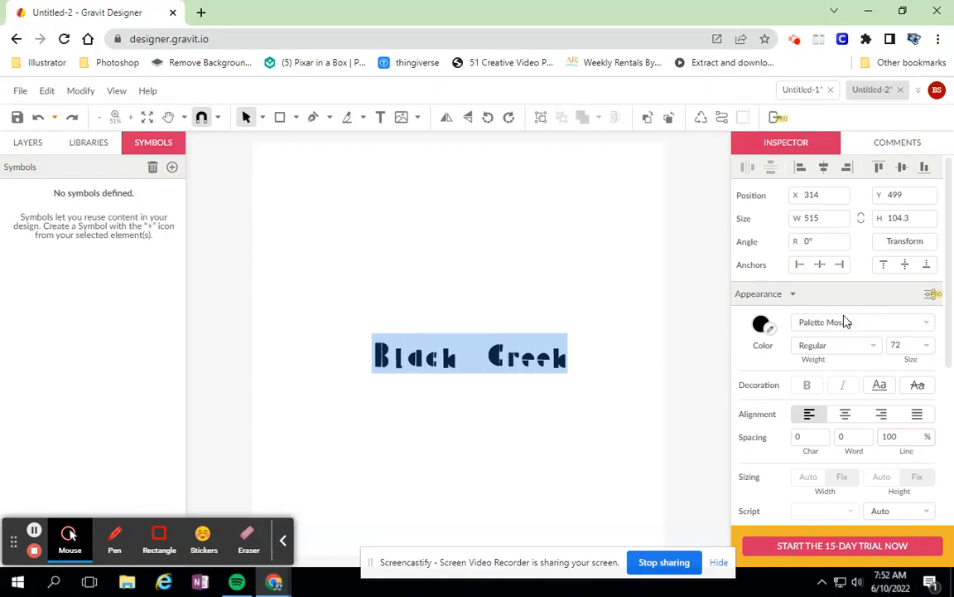
Add a linear gradient fill to the "Black Creek" text, running from teal #009688 to blue-grey #607D8B
scroll(808, 328, down, 4)
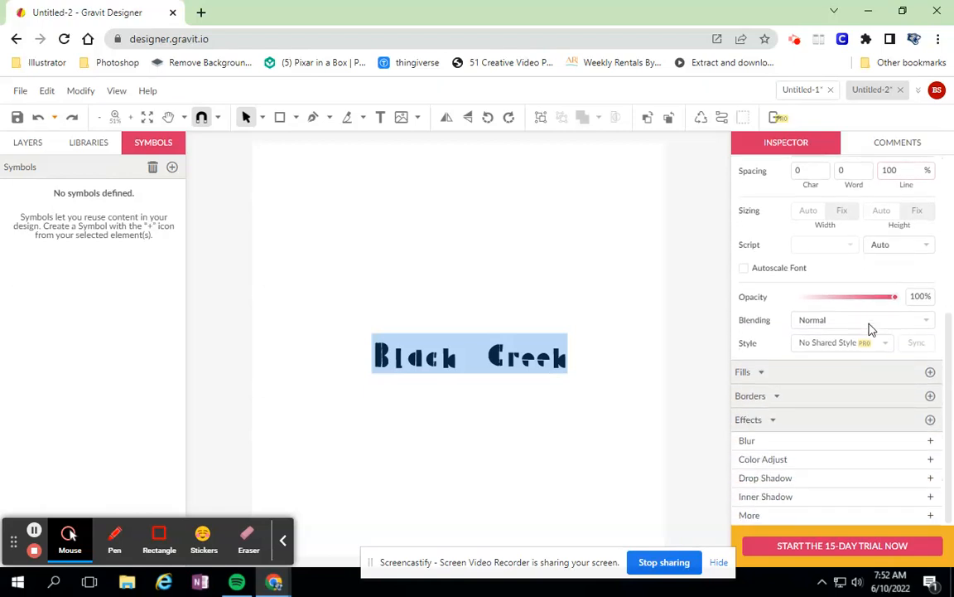
click(929, 372)
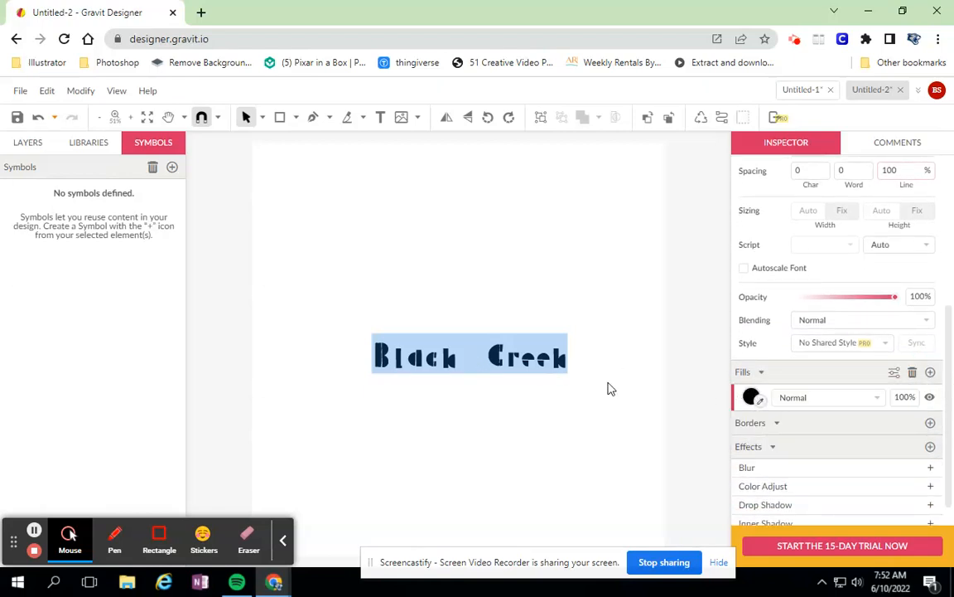
click(753, 399)
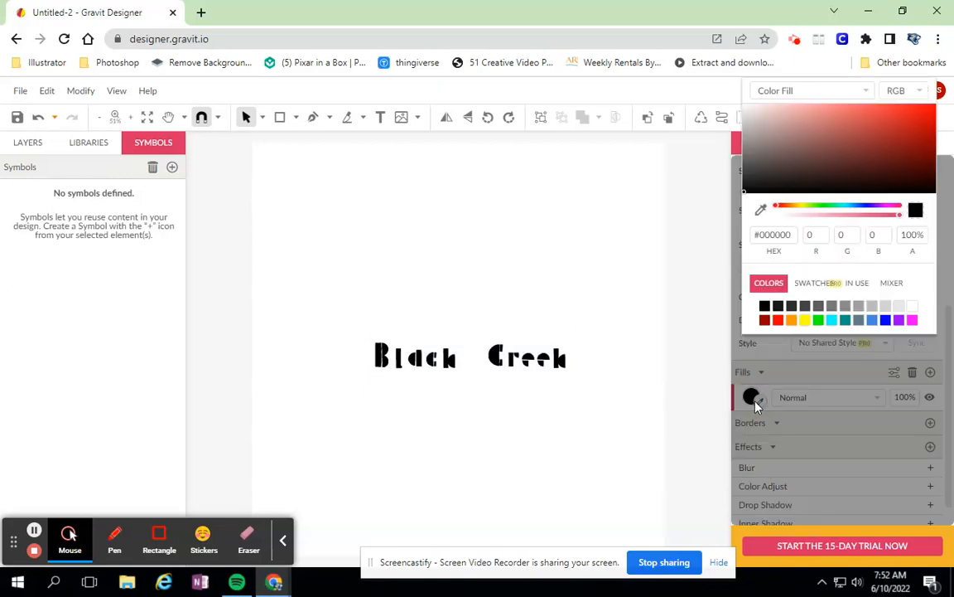
click(783, 90)
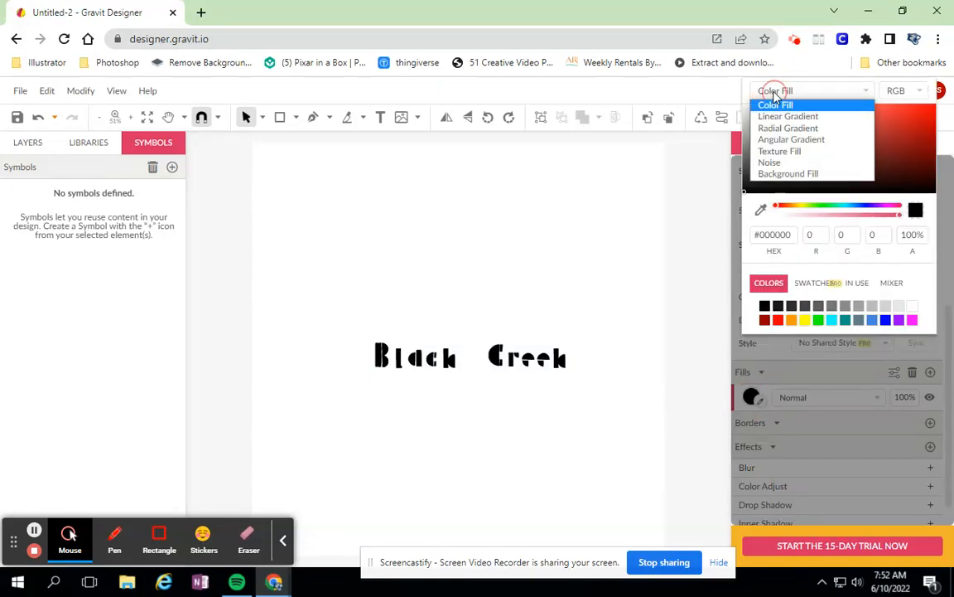
click(783, 117)
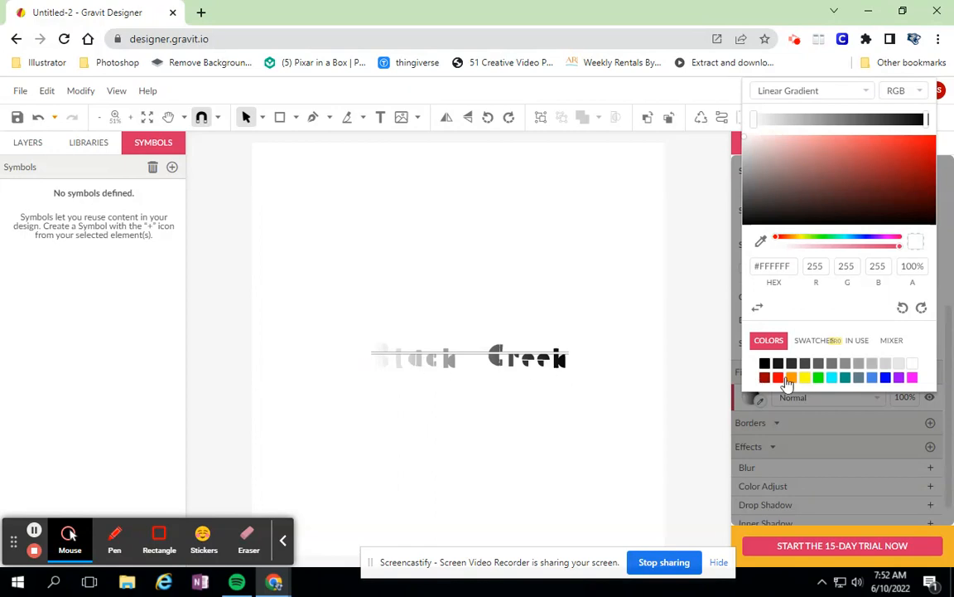
click(845, 377)
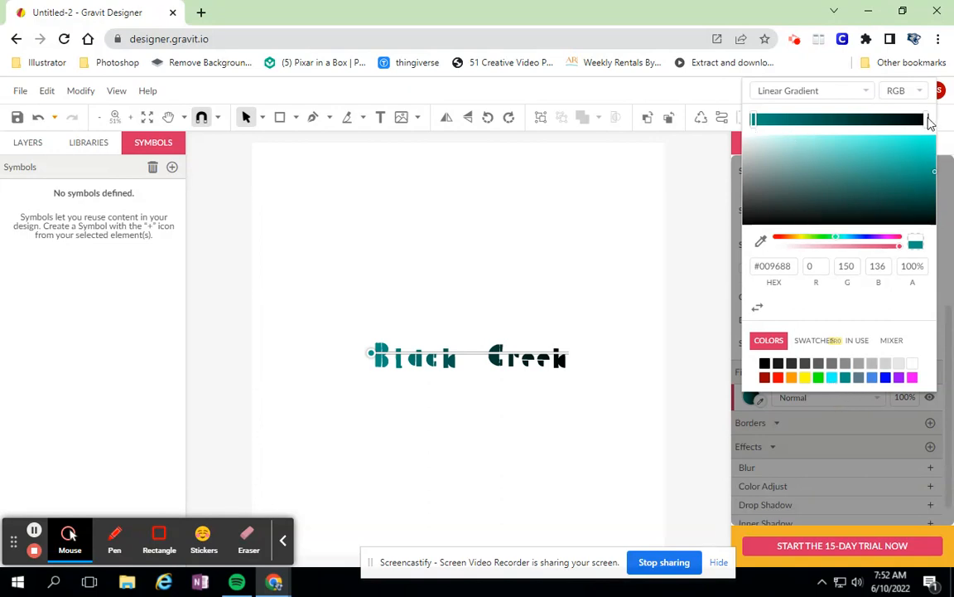
click(926, 120)
click(859, 379)
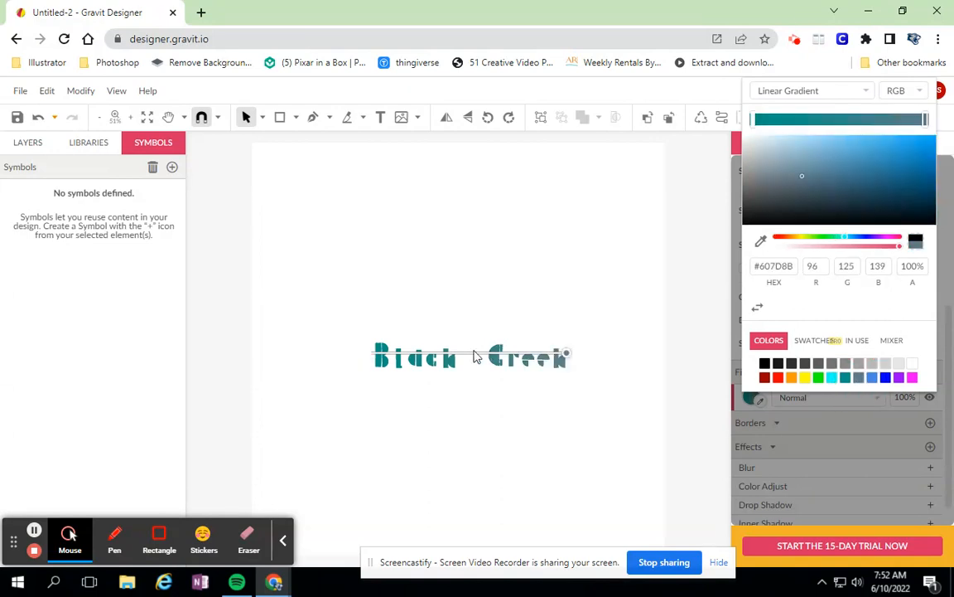
click(550, 358)
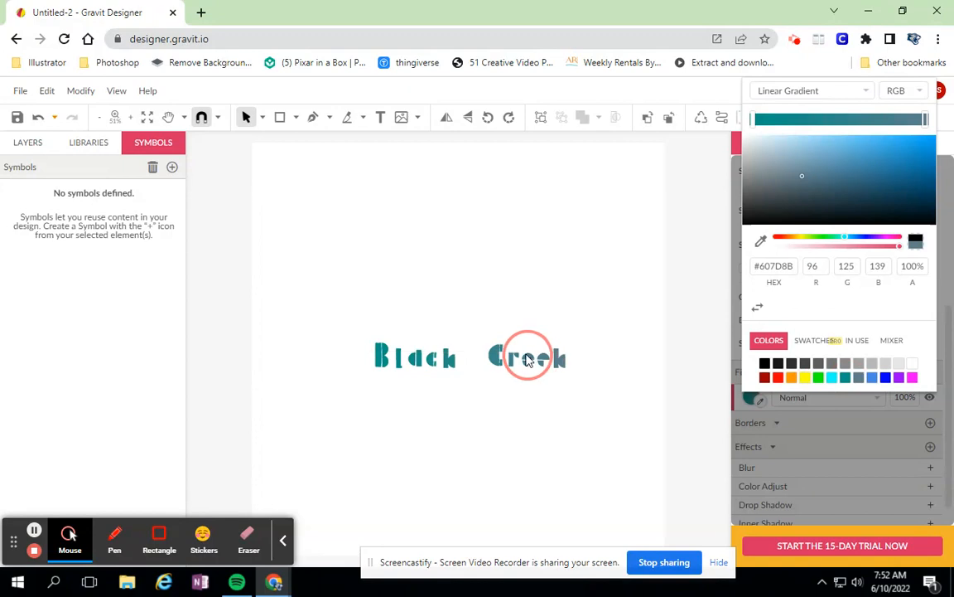